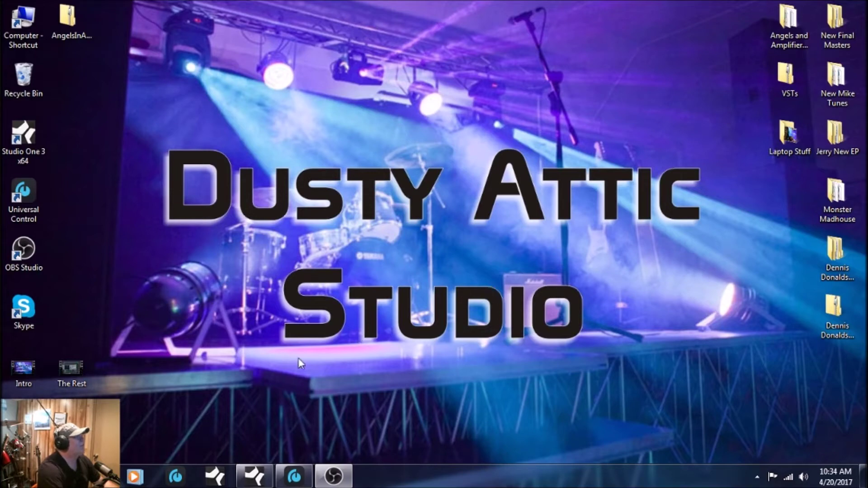
# Restore Internet Explorer showing the cambridge-mt.com 'Mixing Secrets' Free Multitrack Download Library
pyautogui.moveTo(88, 475)
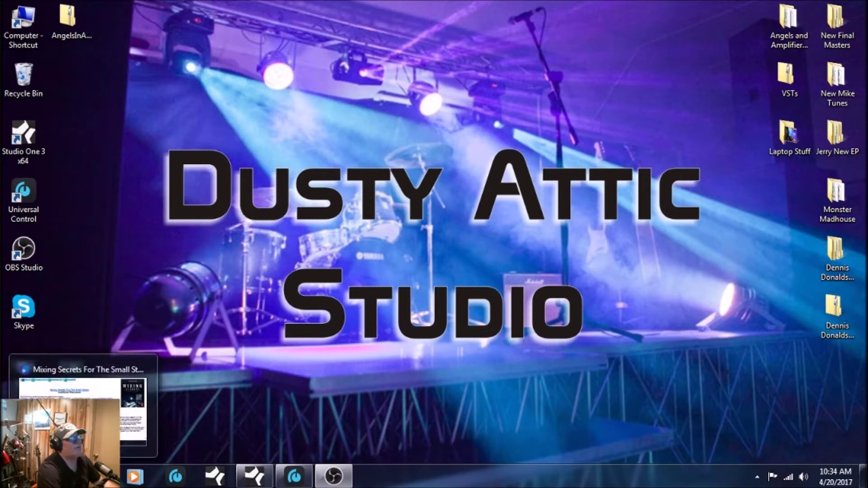
pyautogui.click(81, 407)
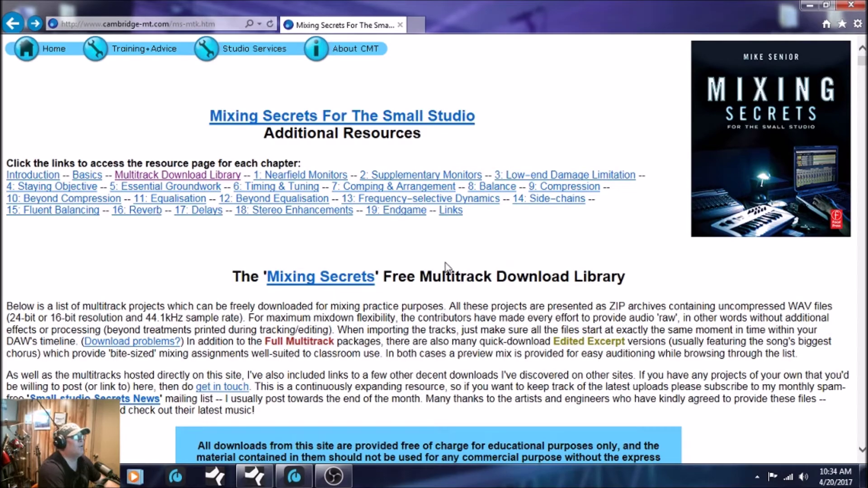
pyautogui.scroll(-10, 409, 262)
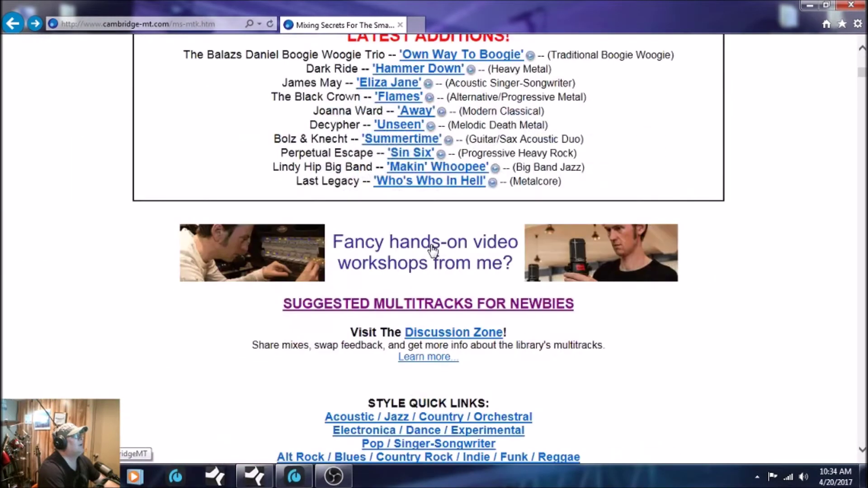
pyautogui.scroll(-10, 432, 249)
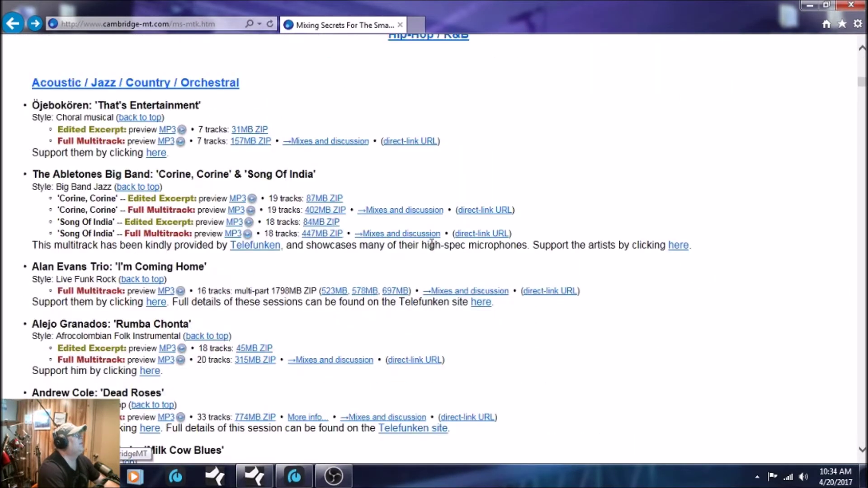
pyautogui.scroll(-15, 292, 182)
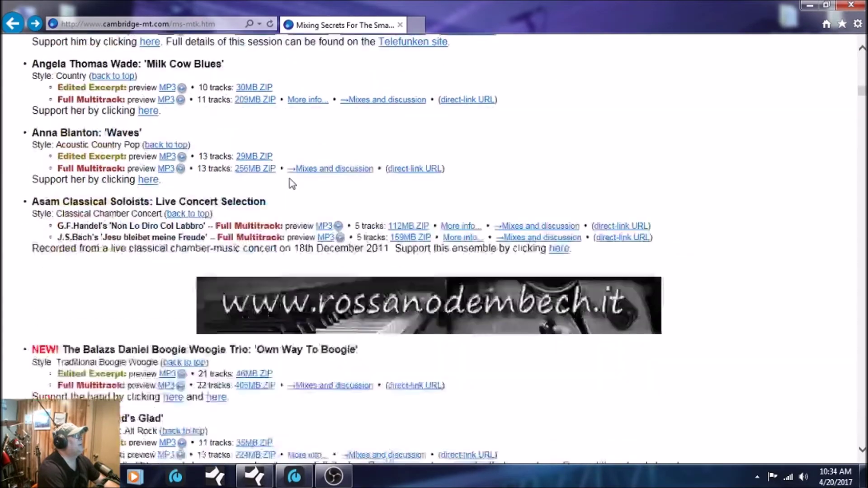
pyautogui.scroll(-15, 291, 183)
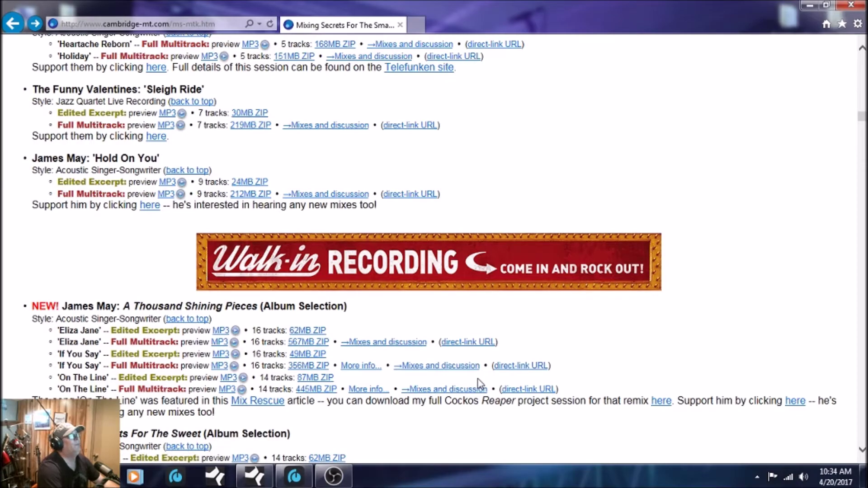
pyautogui.scroll(10, 479, 379)
pyautogui.scroll(20, 478, 378)
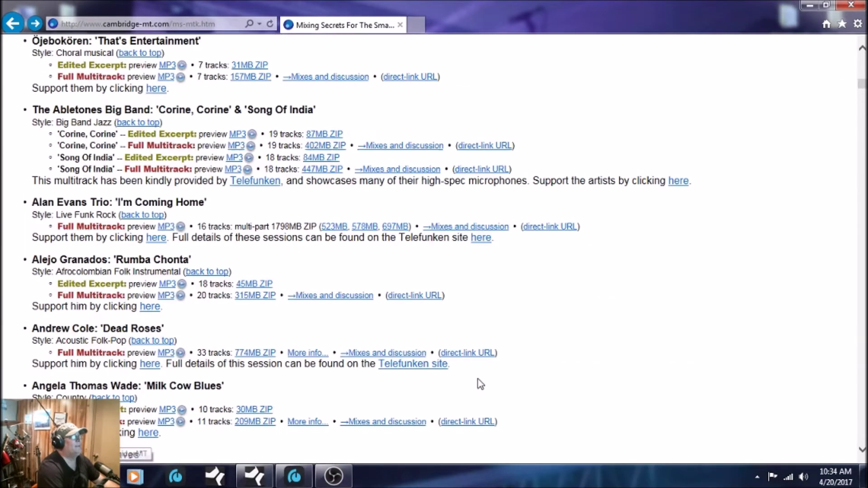
pyautogui.scroll(3, 479, 378)
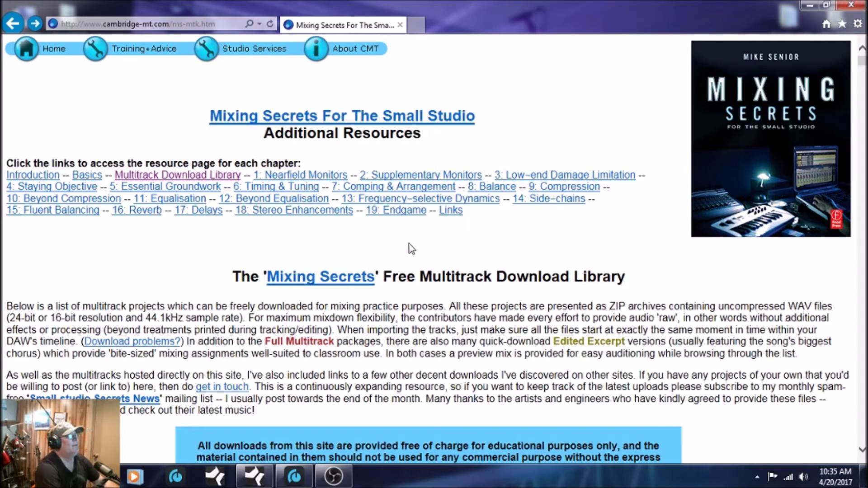
pyautogui.scroll(-10, 410, 248)
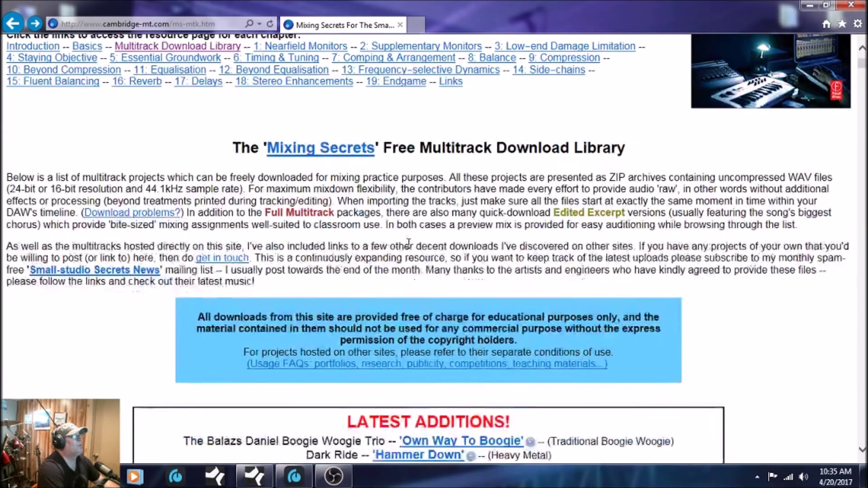
pyautogui.scroll(-1, 410, 248)
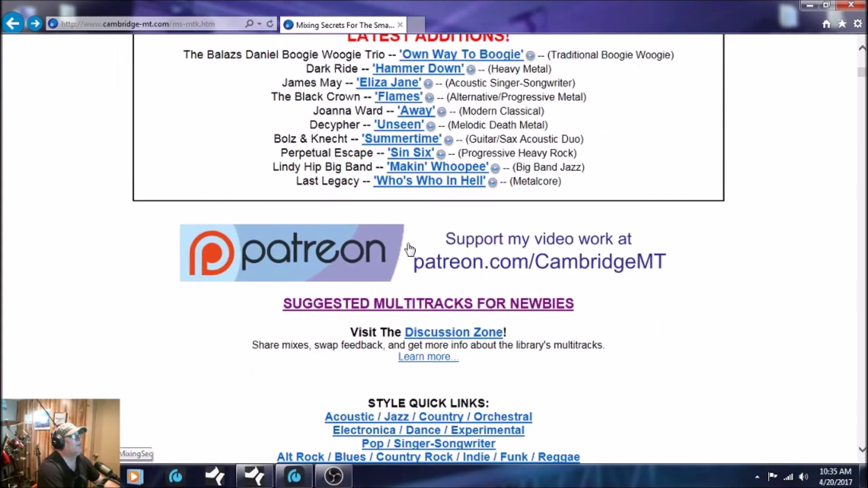
# Open the 'Suggested Multitracks for Newbies' page
pyautogui.click(427, 306)
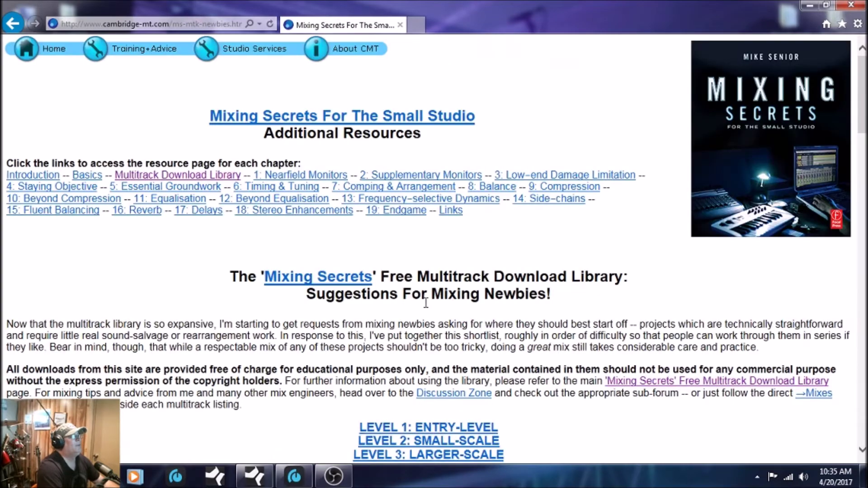
pyautogui.scroll(-8, 325, 278)
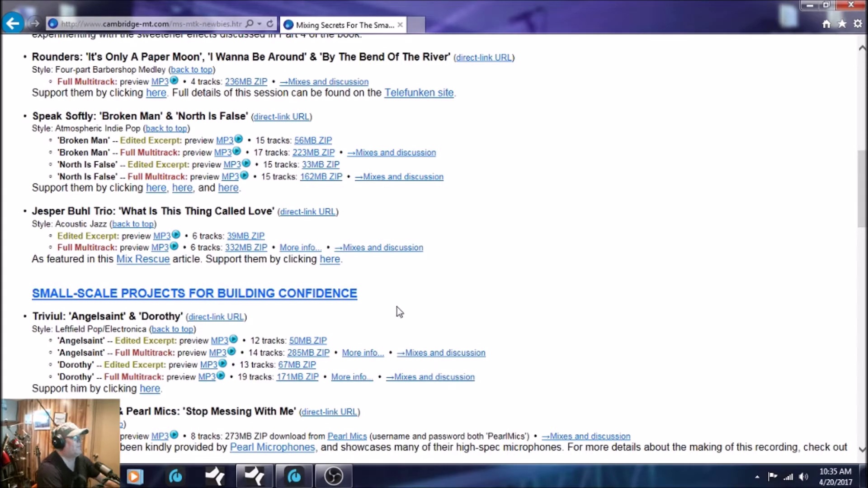
pyautogui.scroll(15, 379, 312)
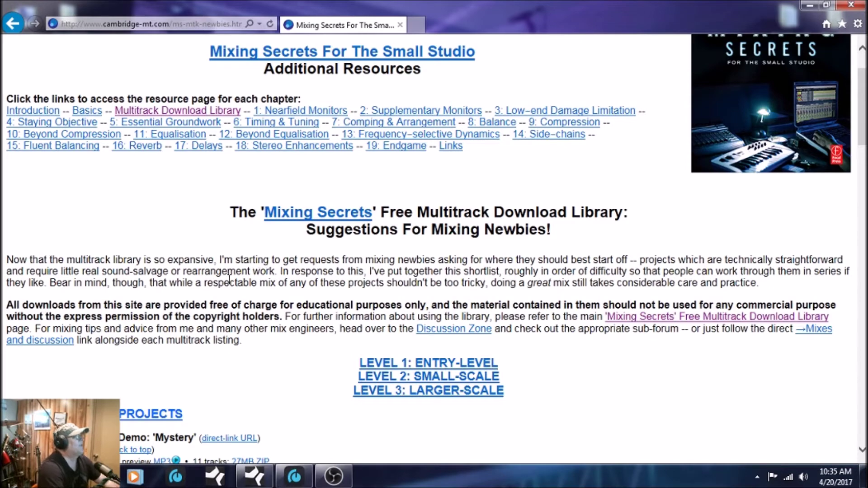
# Find Angels In Amplifiers 'I'm Alright' and download AngelsInAmplifiers_ImAlright_Full.zip (277 MB)
pyautogui.scroll(-4, 225, 279)
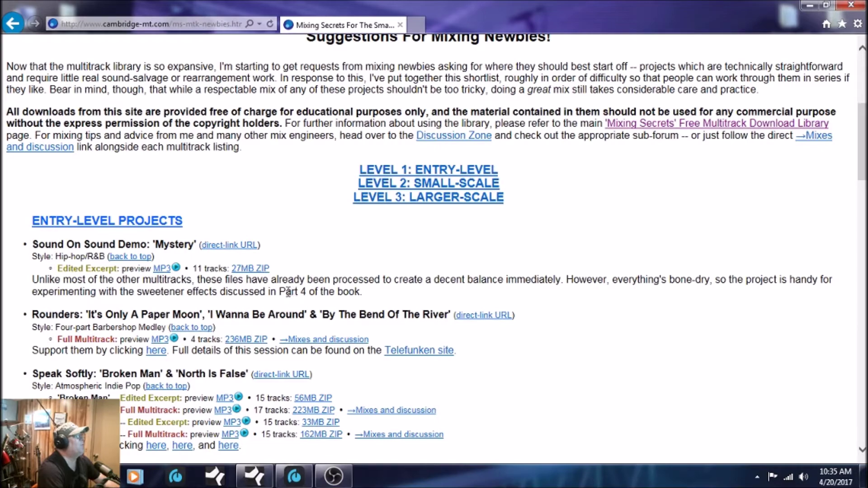
pyautogui.scroll(-1, 301, 271)
pyautogui.scroll(-4, 302, 275)
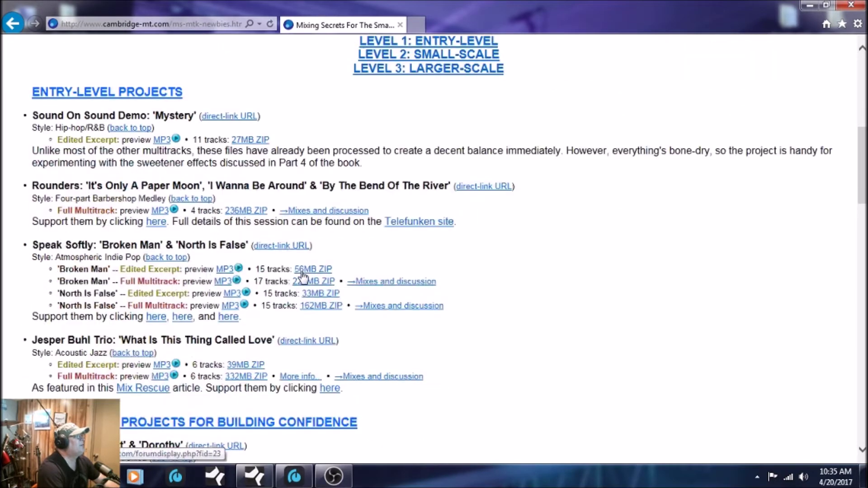
pyautogui.scroll(-1, 302, 275)
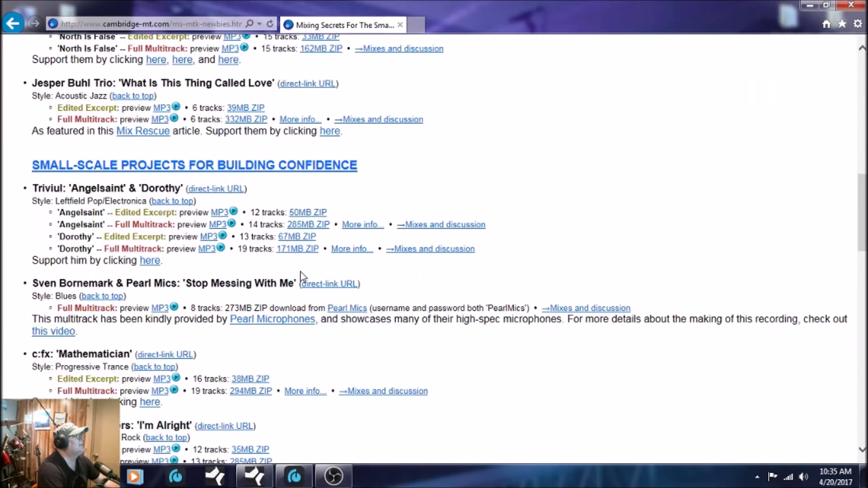
pyautogui.scroll(-1, 301, 274)
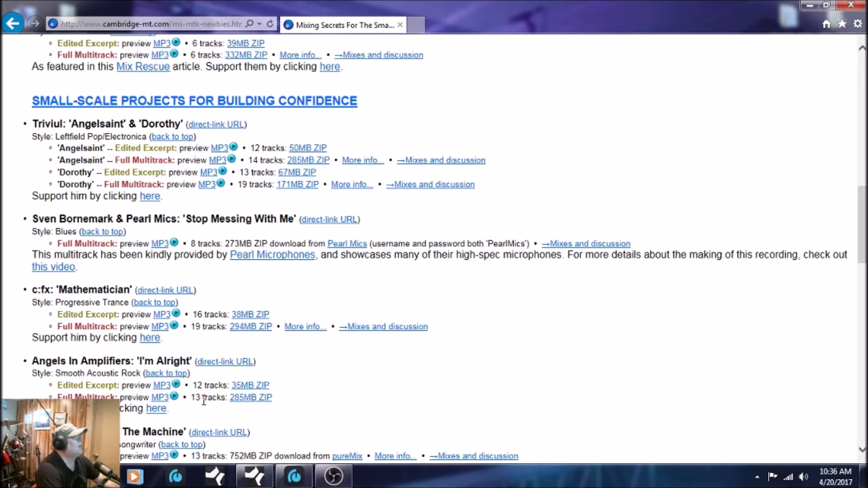
pyautogui.click(245, 401)
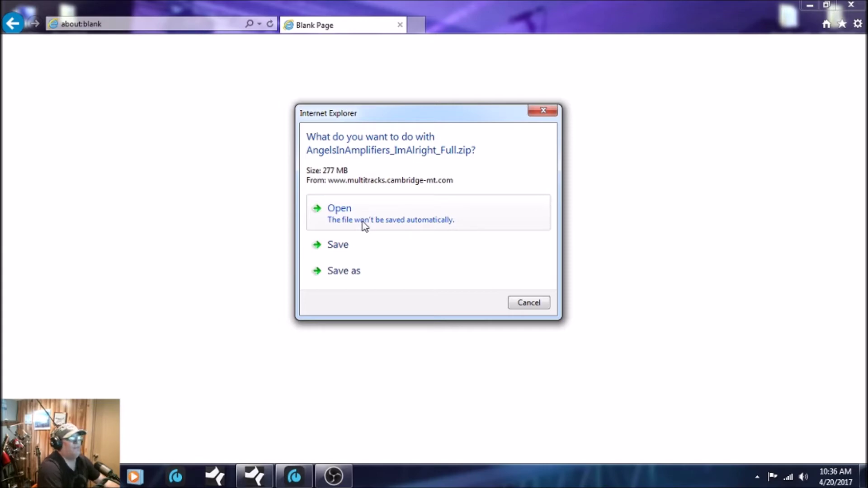
pyautogui.click(529, 303)
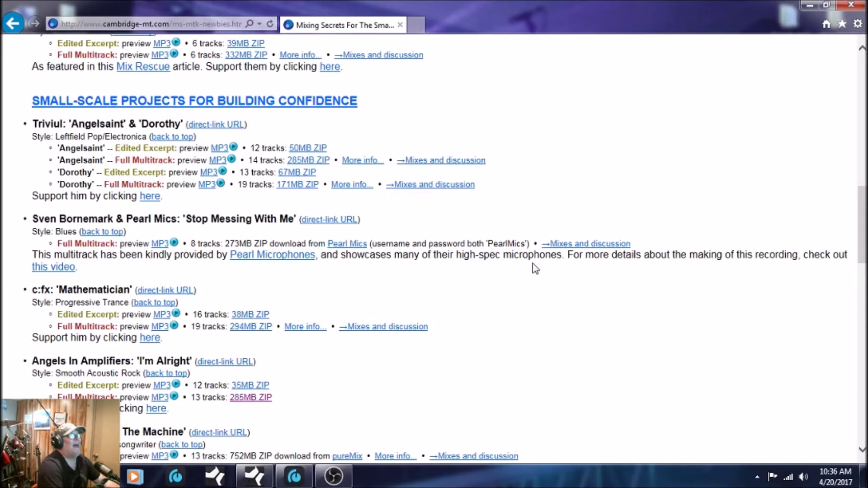
pyautogui.click(810, 4)
# Open the downloaded ZIP and copy the AngelsInAmplifiers_ImAlright_Full folder to the desktop
pyautogui.moveTo(67, 18); pyautogui.dragTo(67, 137)
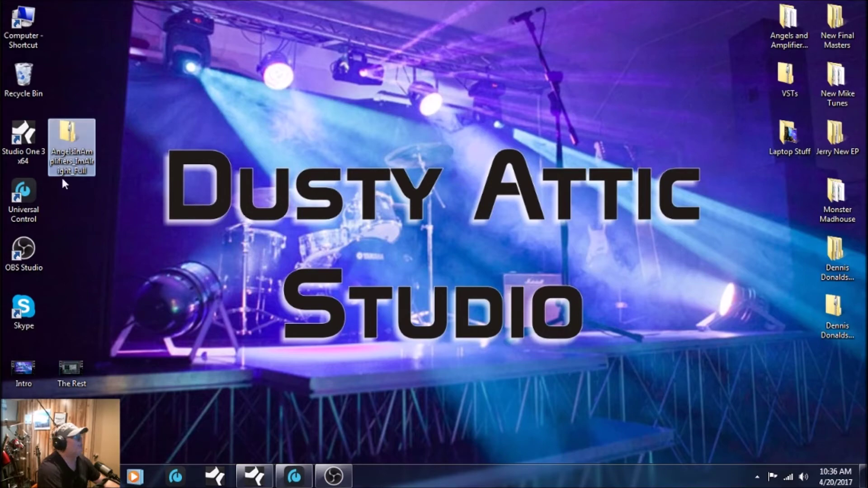
pyautogui.doubleClick(75, 137)
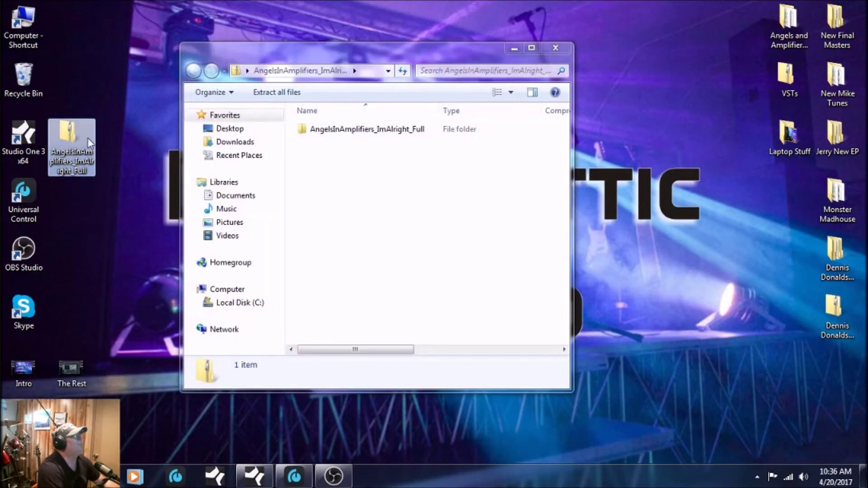
pyautogui.click(304, 134)
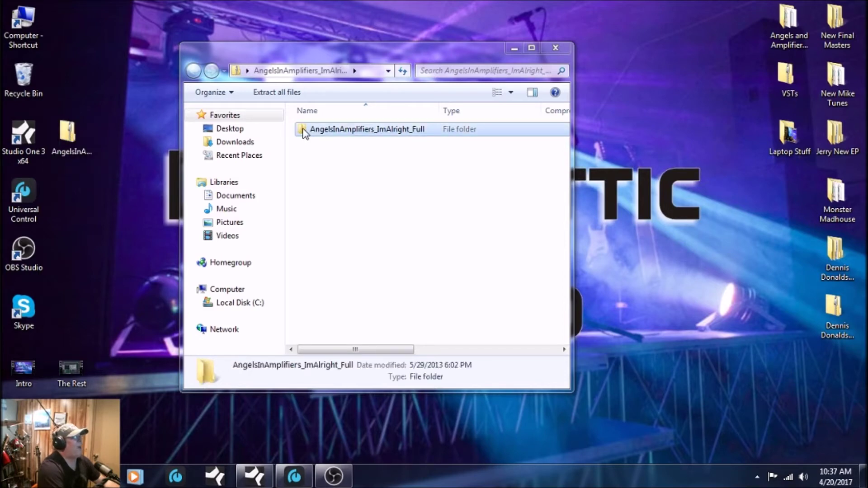
pyautogui.moveTo(304, 135); pyautogui.dragTo(79, 255)
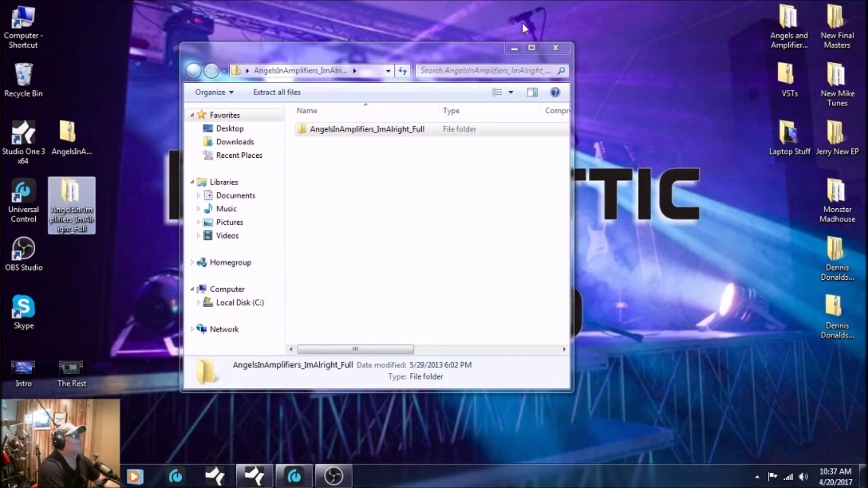
# Close the ZIP window, discard the ZIP icon, and open the extracted stems folder
pyautogui.click(555, 49)
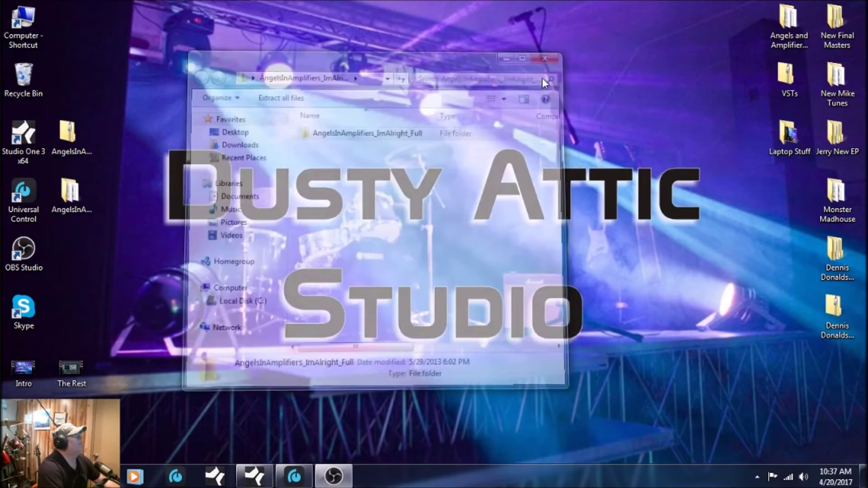
pyautogui.moveTo(68, 132); pyautogui.dragTo(21, 77)
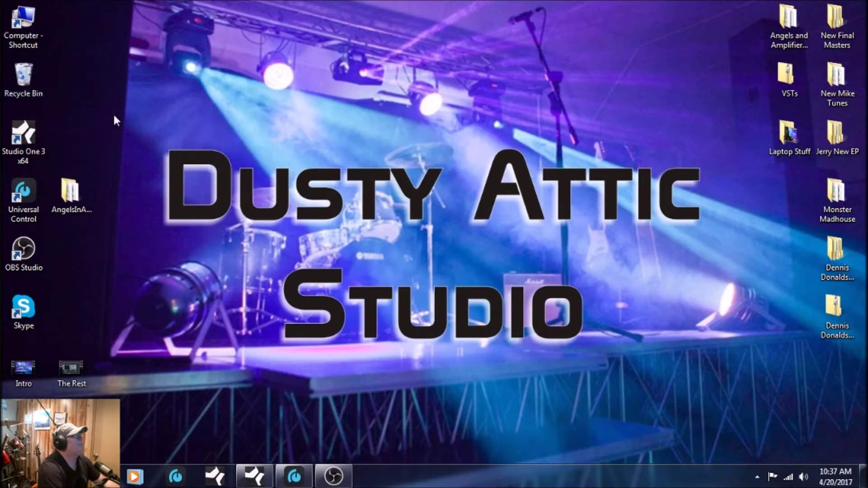
pyautogui.doubleClick(70, 195)
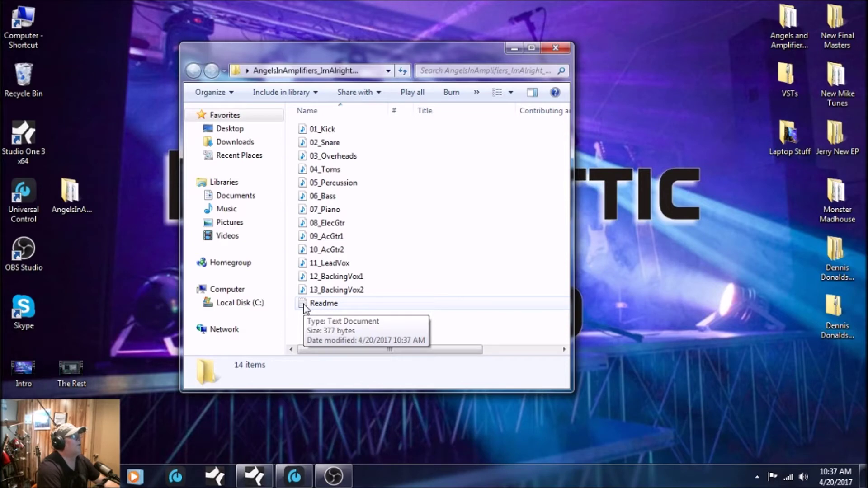
pyautogui.doubleClick(304, 307)
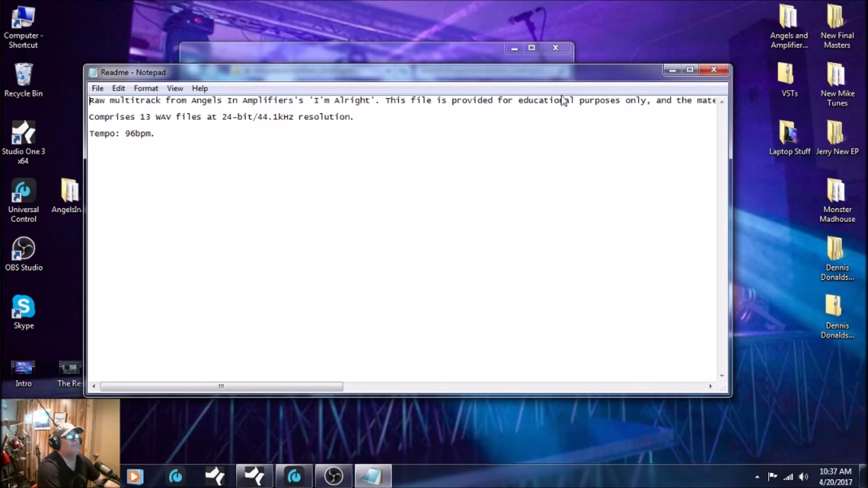
pyautogui.click(714, 70)
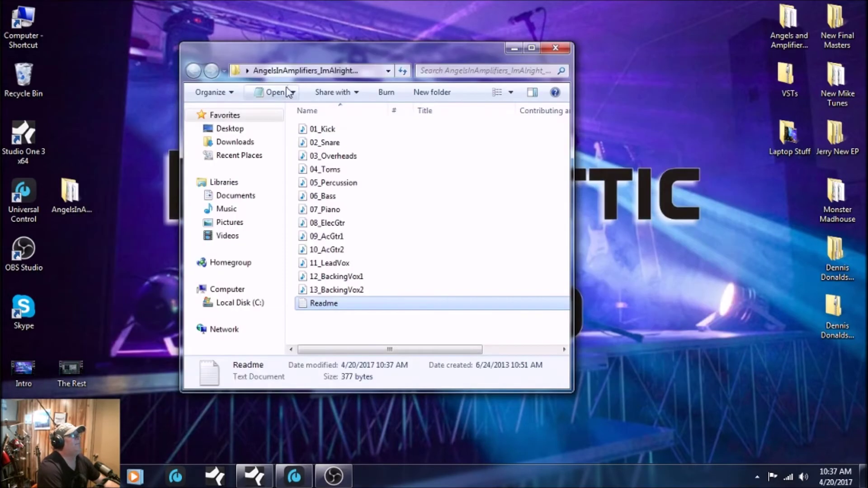
pyautogui.click(556, 47)
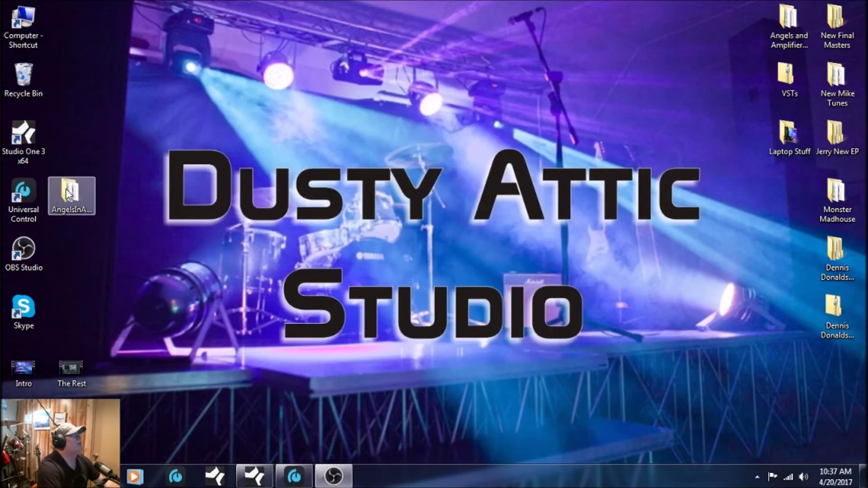
# Browse to Documents › Studio One › Outside Music in Windows Explorer
pyautogui.moveTo(69, 195); pyautogui.dragTo(74, 314)
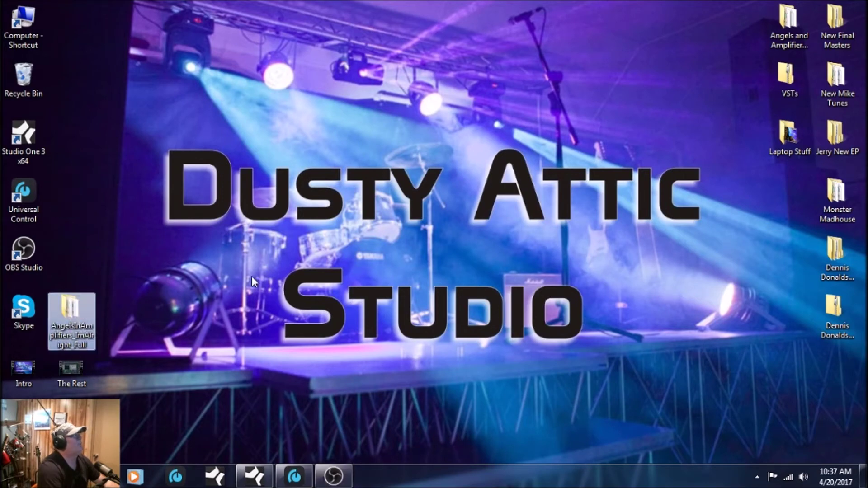
pyautogui.doubleClick(27, 26)
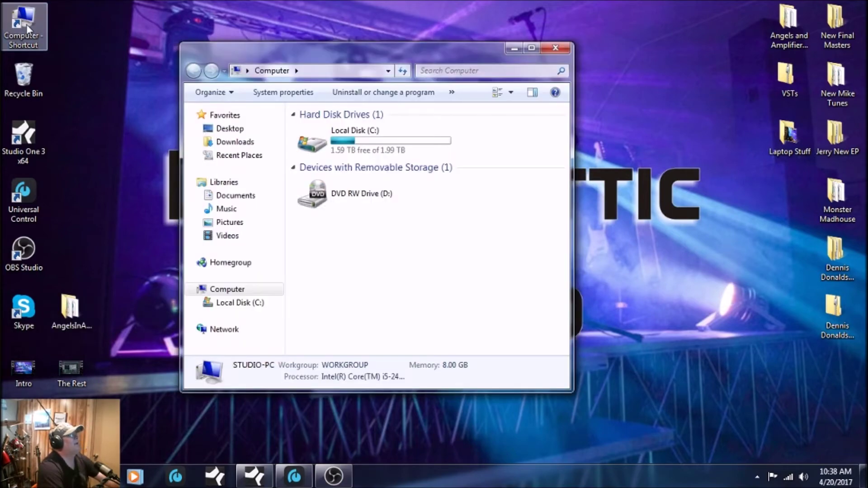
pyautogui.click(239, 197)
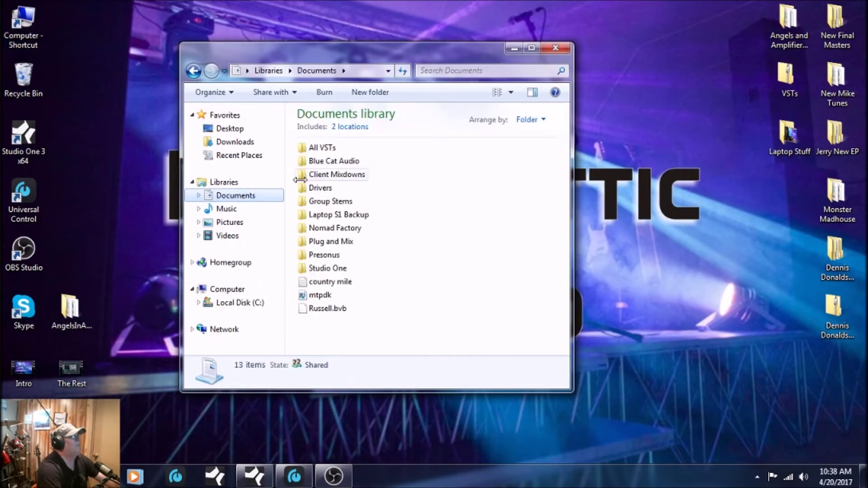
pyautogui.doubleClick(326, 270)
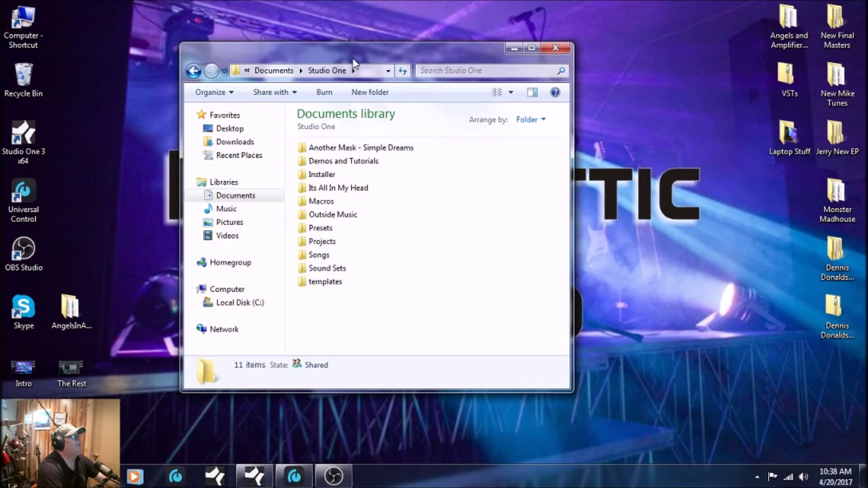
pyautogui.moveTo(353, 61); pyautogui.dragTo(444, 47)
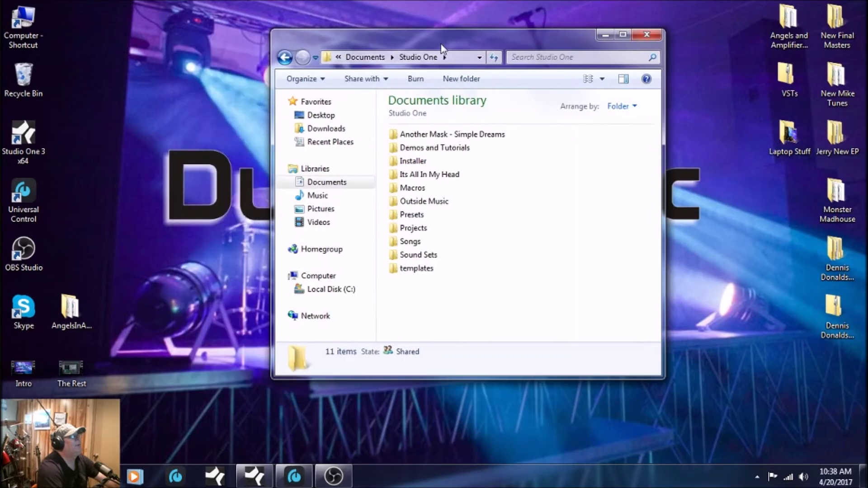
pyautogui.click(399, 208)
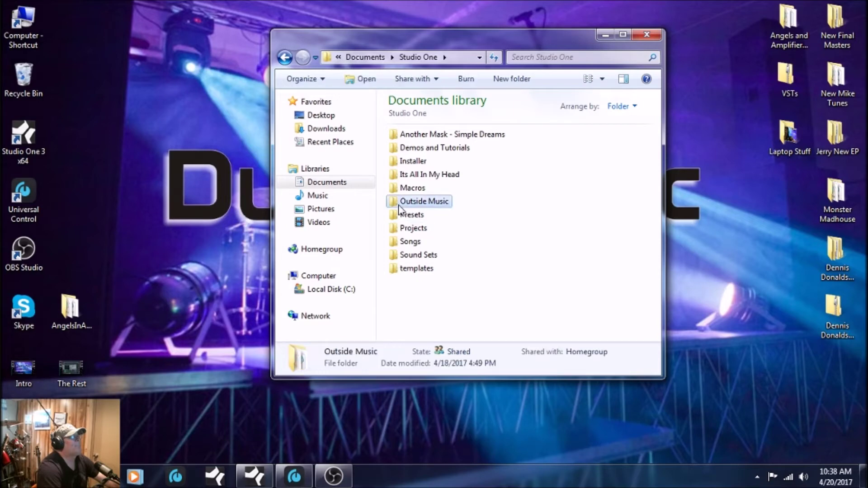
pyautogui.doubleClick(399, 205)
pyautogui.hscroll(5, 449, 181)
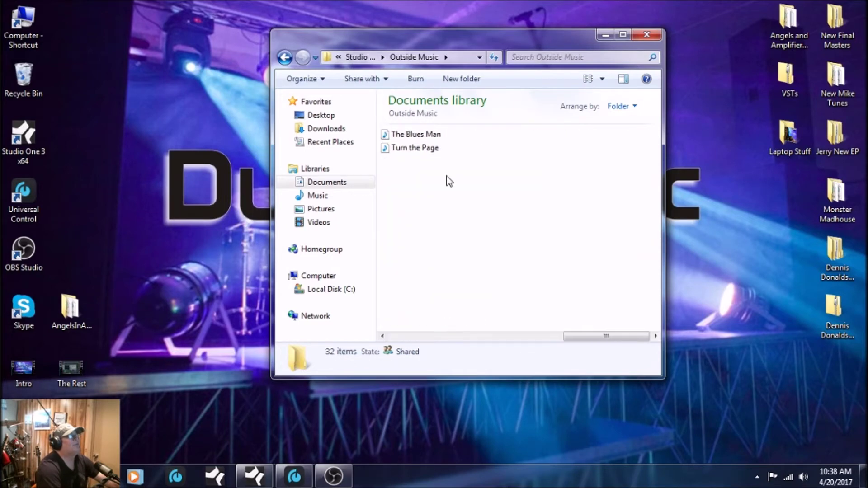
pyautogui.hscroll(-5, 448, 185)
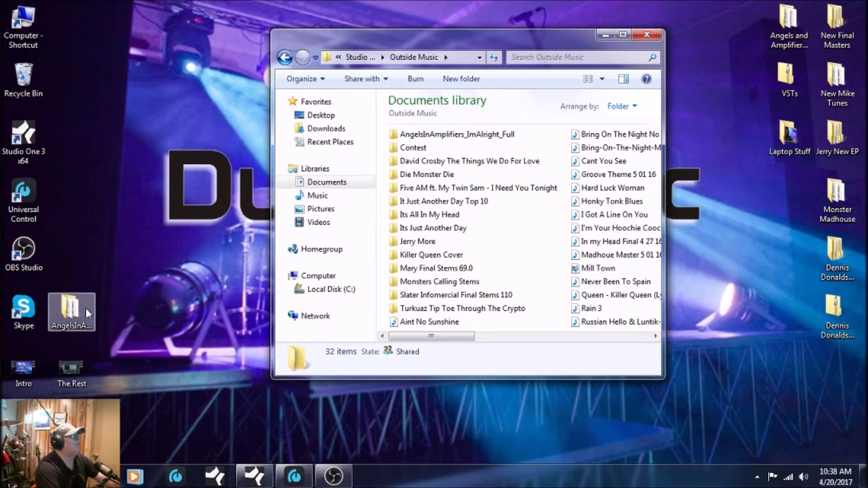
# Move the desktop AngelsInAmplifiers_ImAlright_Full folder into Outside Music and close the window
pyautogui.moveTo(87, 314)
pyautogui.mouseDown()
pyautogui.moveTo(450, 259)
pyautogui.moveTo(119, 294)
pyautogui.moveTo(49, 312)
pyautogui.moveTo(73, 318)
pyautogui.mouseUp()
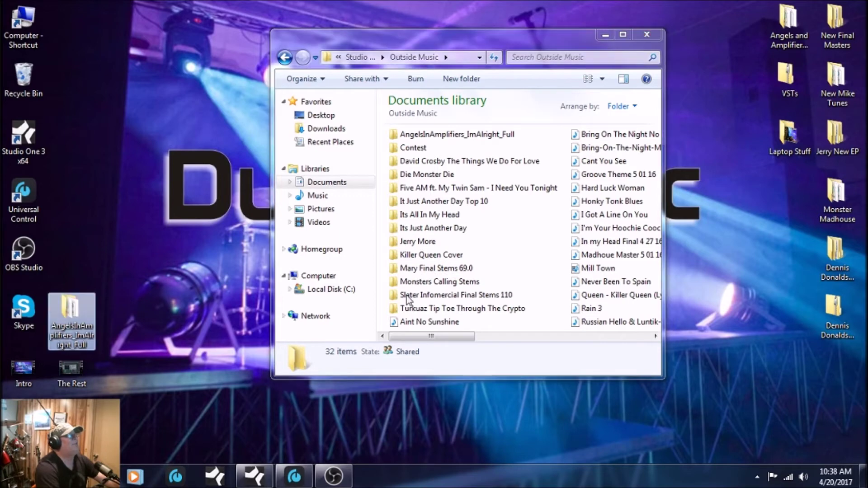
pyautogui.click(394, 135)
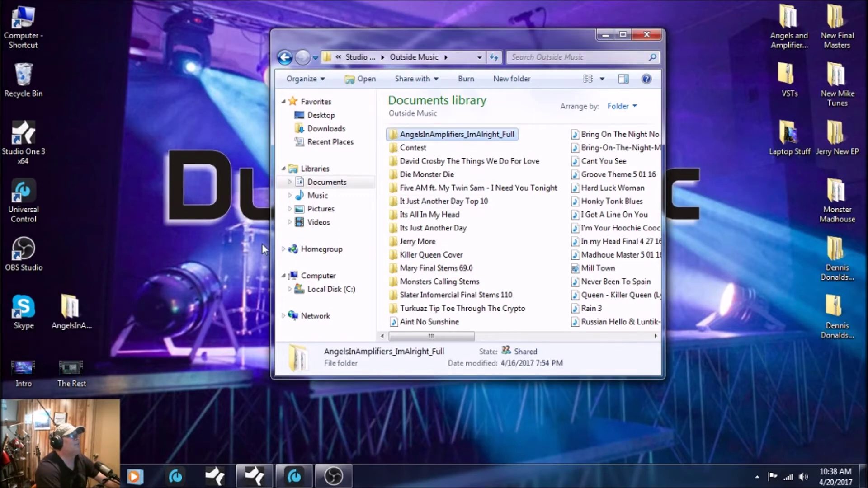
pyautogui.click(655, 41)
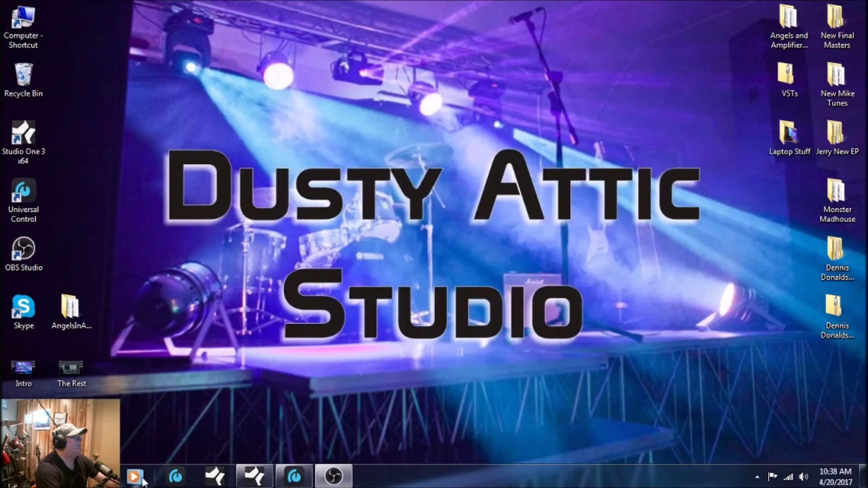
# Switch to Studio One 3 and choose 'Create a new Song' on the Start page
pyautogui.click(255, 476)
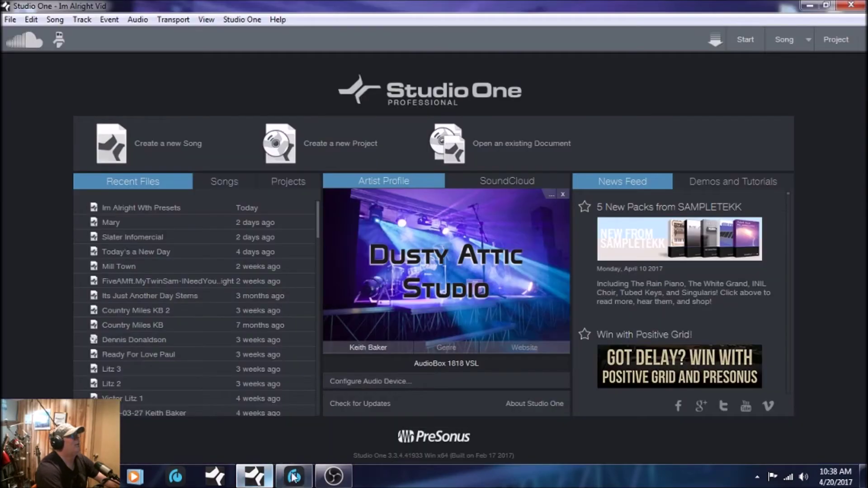
pyautogui.click(160, 145)
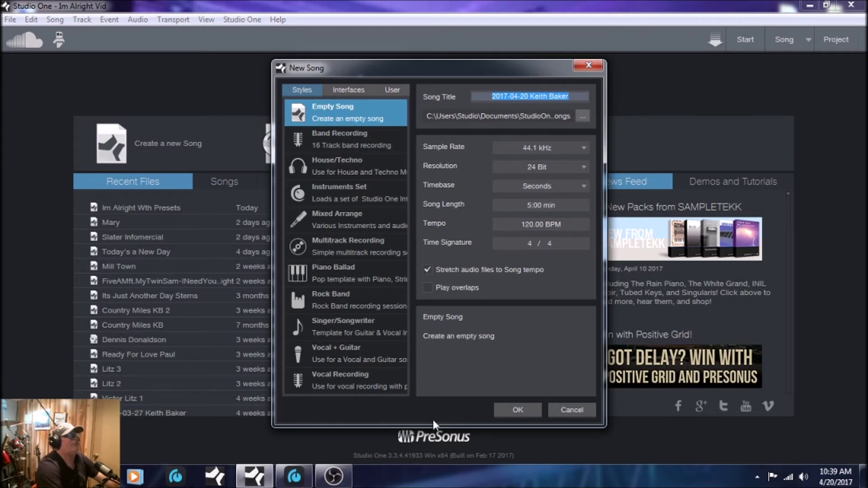
# Cancel the New Song dialog and show the open 'Im Alright Vid' song
pyautogui.click(571, 410)
pyautogui.click(785, 39)
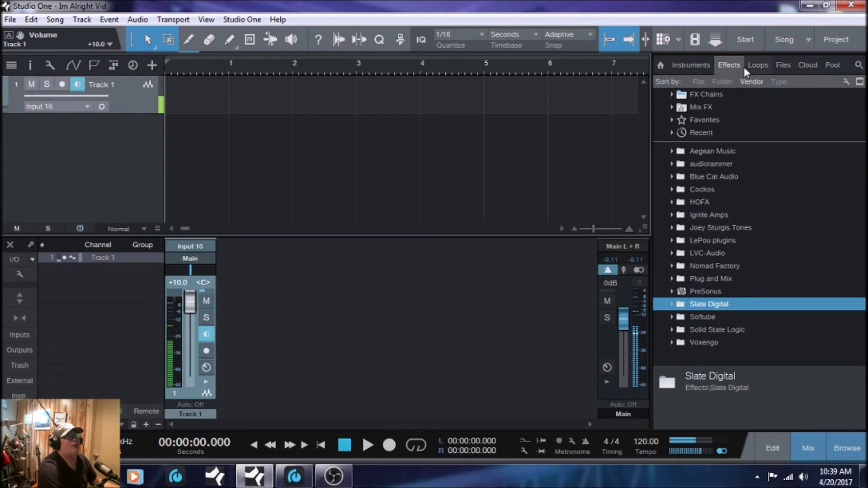
# In the Files browser, expand Documents › Studio One › Outside Music › AngelsInAmplifiers_ImAlright_Full
pyautogui.click(781, 64)
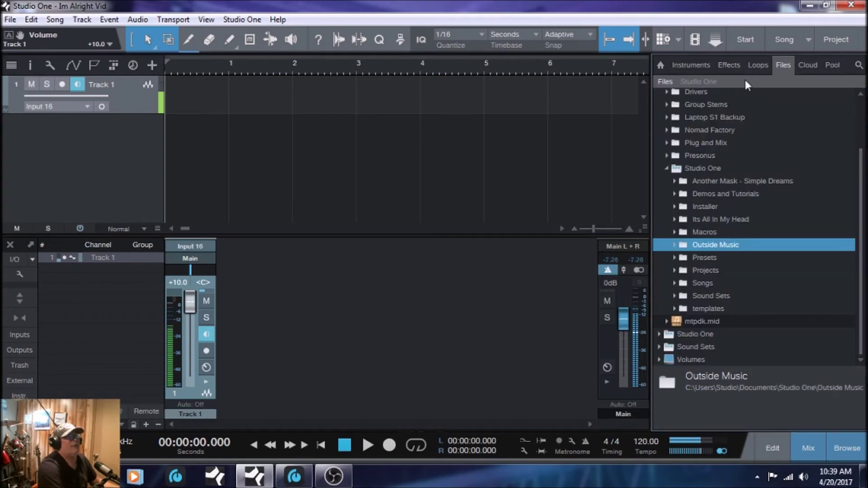
pyautogui.click(666, 169)
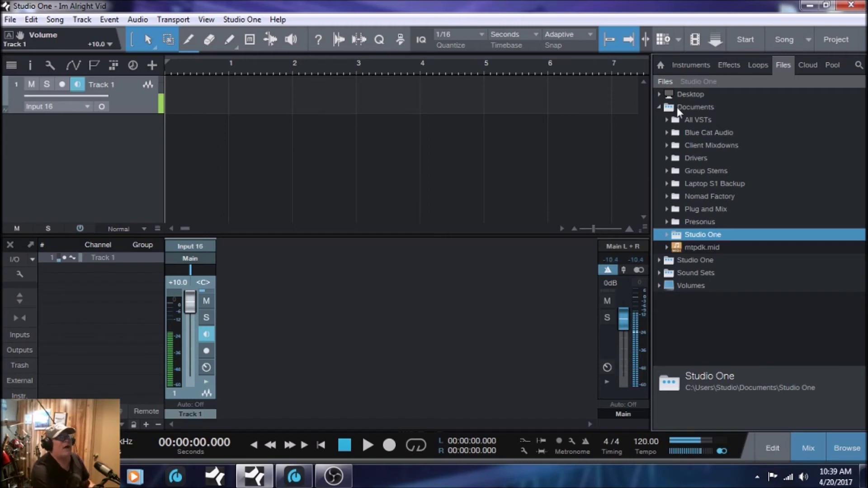
pyautogui.click(658, 107)
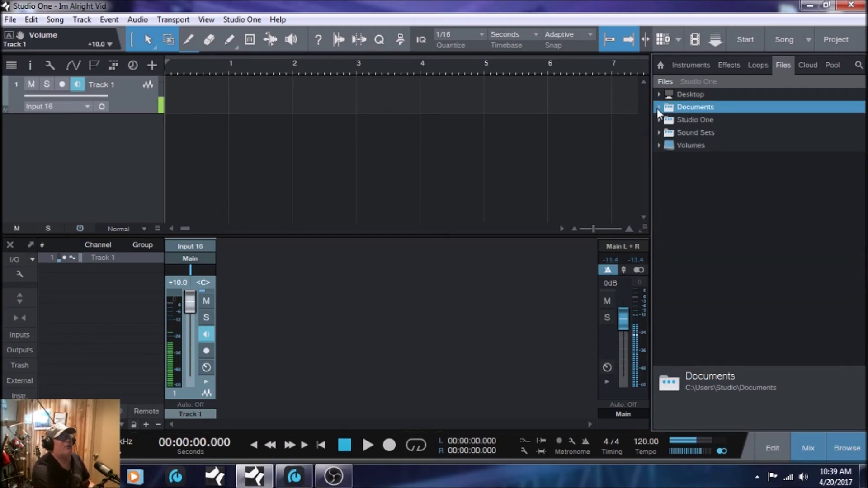
pyautogui.click(658, 107)
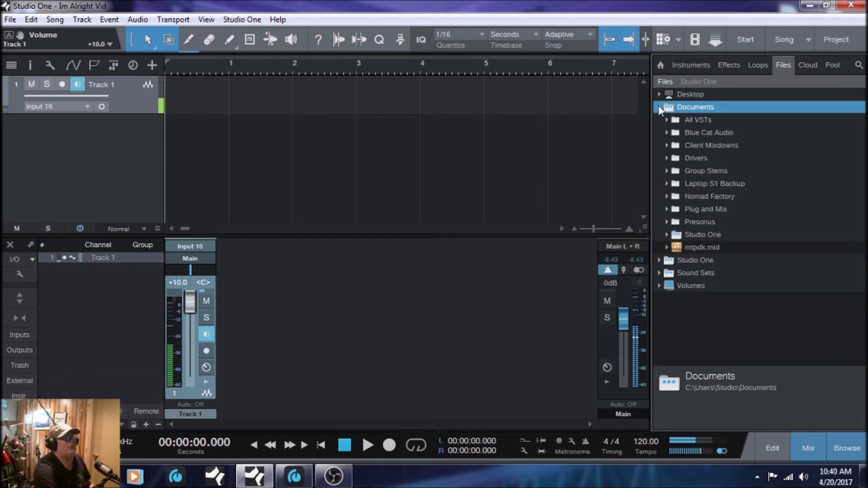
pyautogui.click(666, 235)
pyautogui.scroll(-1, 675, 237)
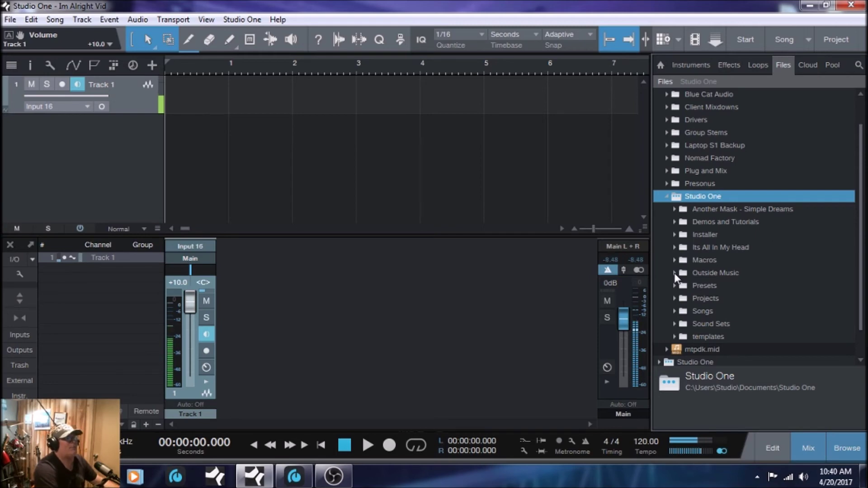
pyautogui.click(674, 273)
pyautogui.scroll(-3, 708, 280)
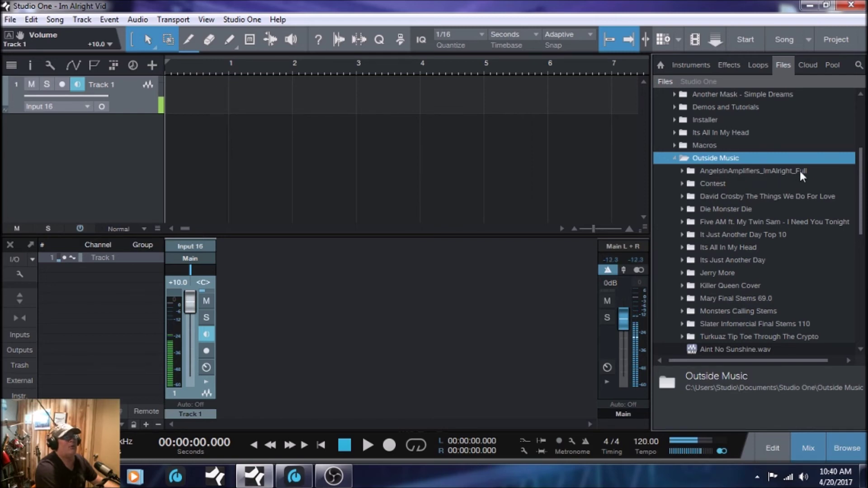
pyautogui.click(682, 170)
# Select 01_Kick.wav through 13_BackingVox2.wav and drag them into the arrangement as tracks
pyautogui.scroll(-1, 727, 188)
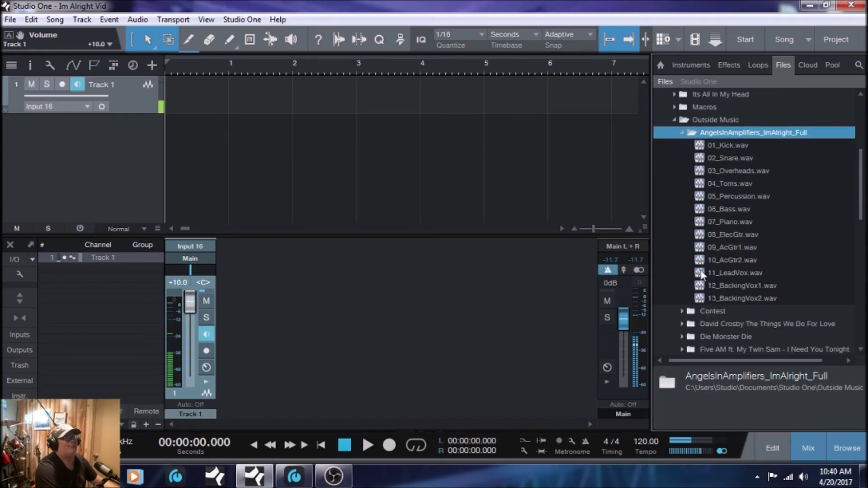
pyautogui.click(701, 146)
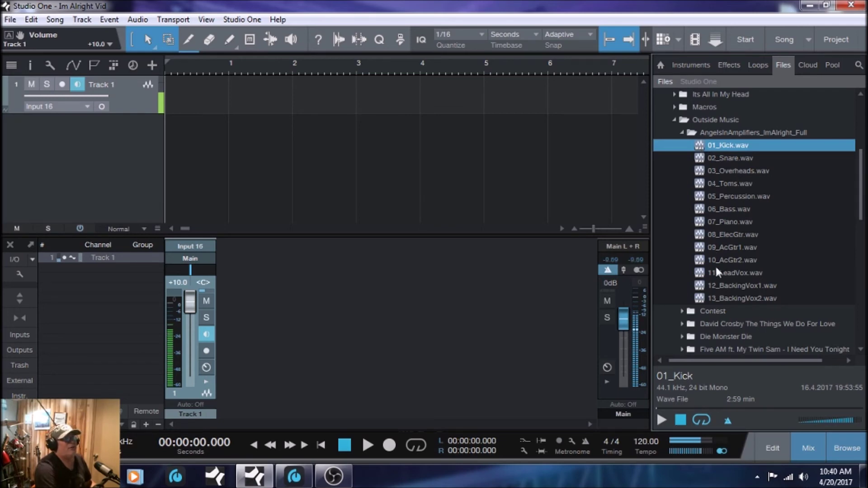
pyautogui.keyDown('shift'); pyautogui.click(700, 297); pyautogui.keyUp('shift')
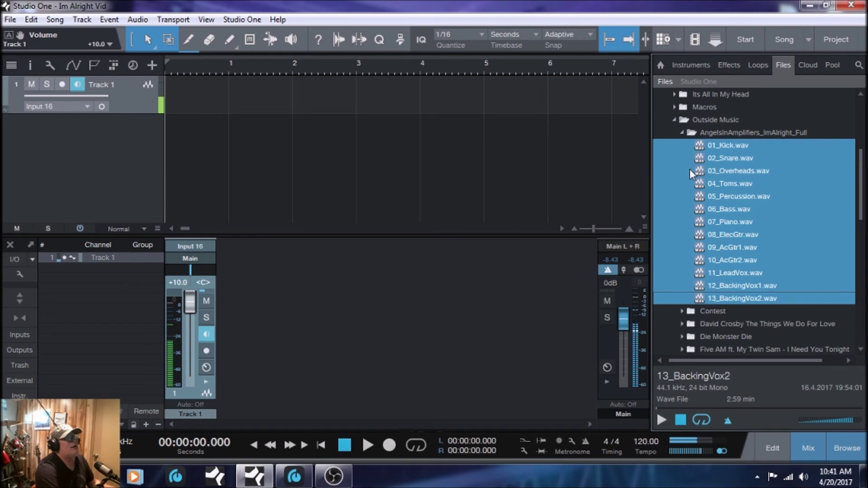
pyautogui.moveTo(702, 148); pyautogui.dragTo(172, 141)
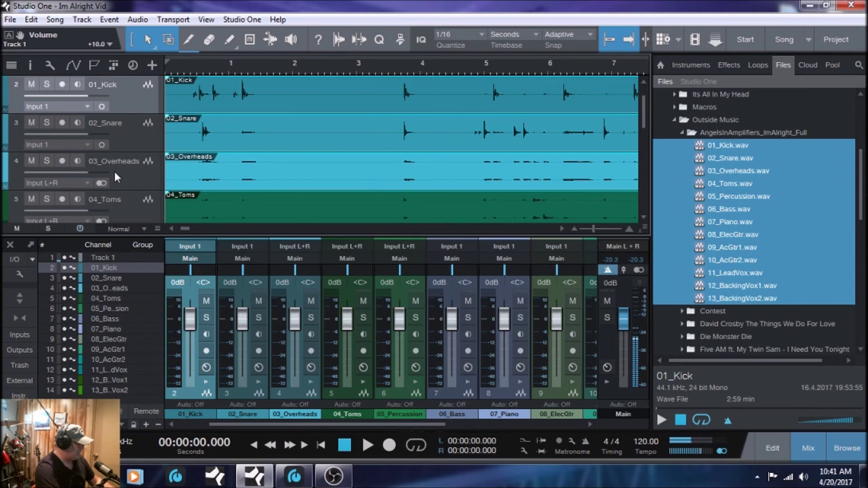
# Hide the Console with F3 and collapse the stems folder in the browser
pyautogui.press('F3')
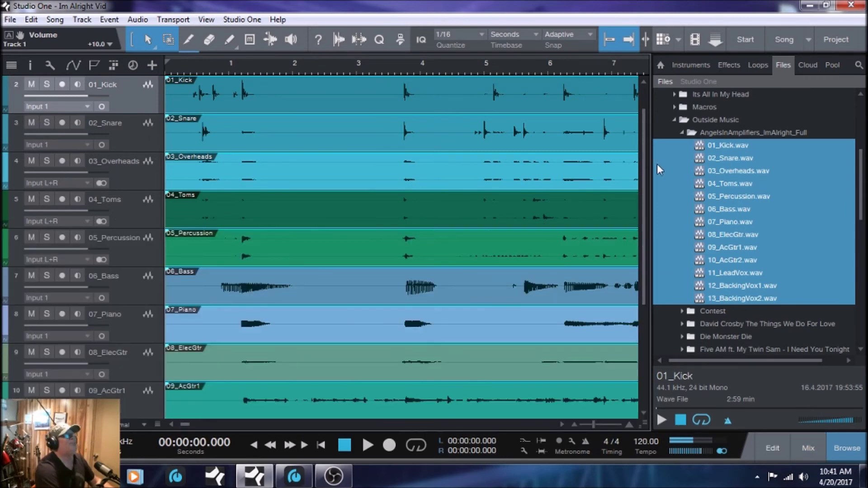
pyautogui.moveTo(642, 171); pyautogui.dragTo(640, 148)
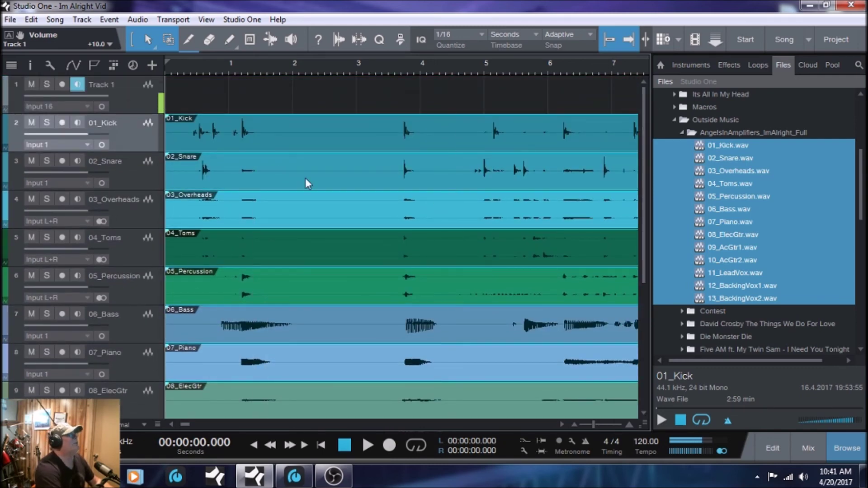
pyautogui.click(681, 132)
# Collapse the Outside Music folder and switch the browser back to Effects
pyautogui.click(675, 120)
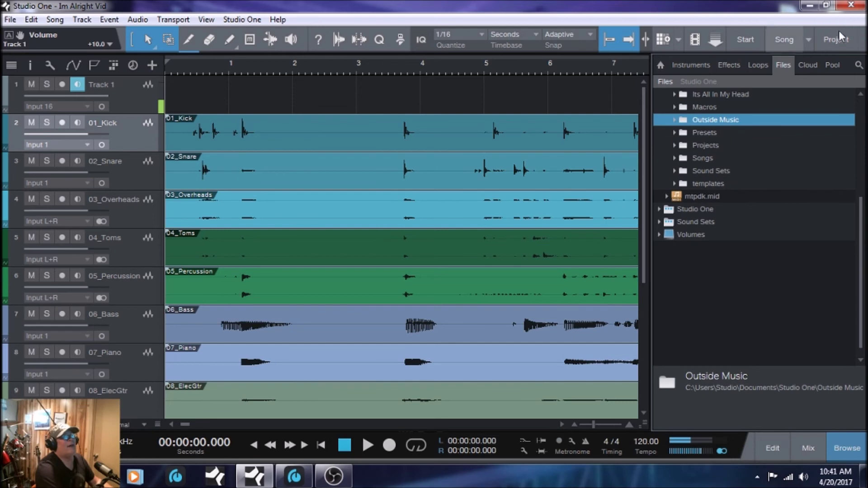
pyautogui.click(728, 66)
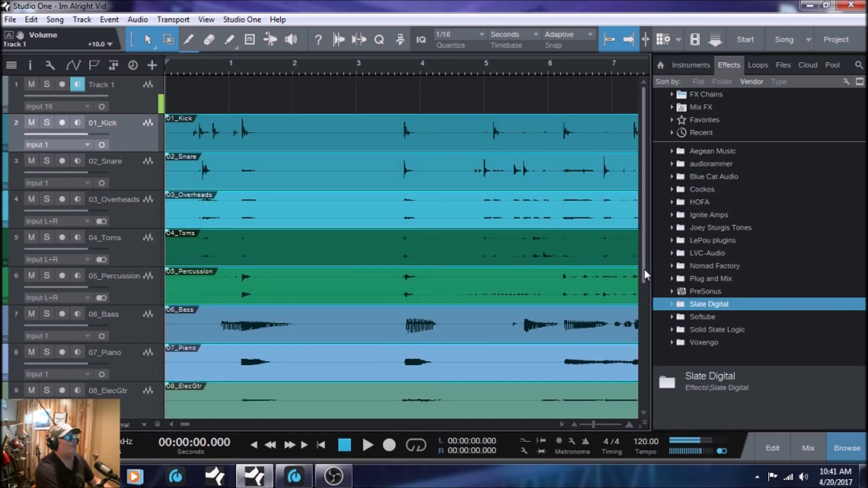
pyautogui.moveTo(644, 269); pyautogui.dragTo(646, 223)
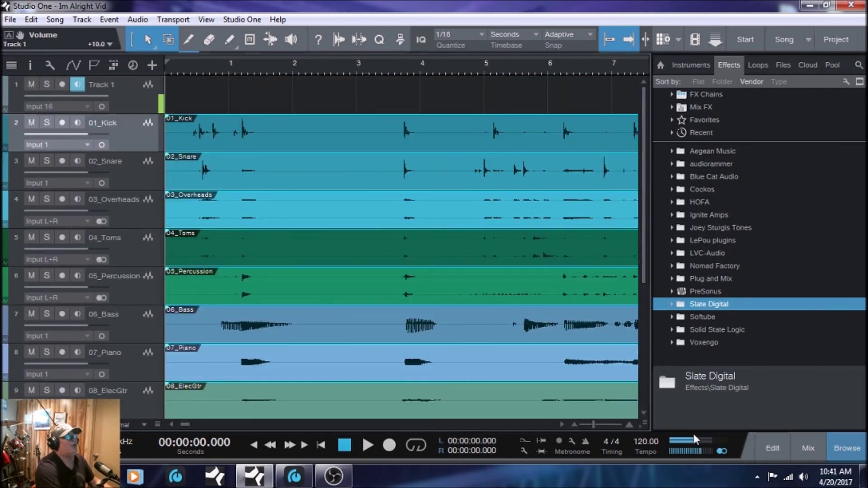
# Enter 96 in the transport's Tempo field
pyautogui.click(644, 443)
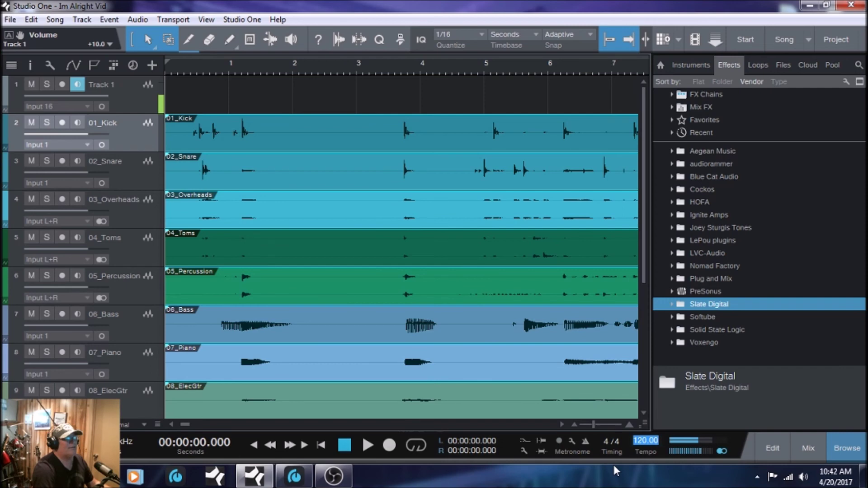
pyautogui.write('96')
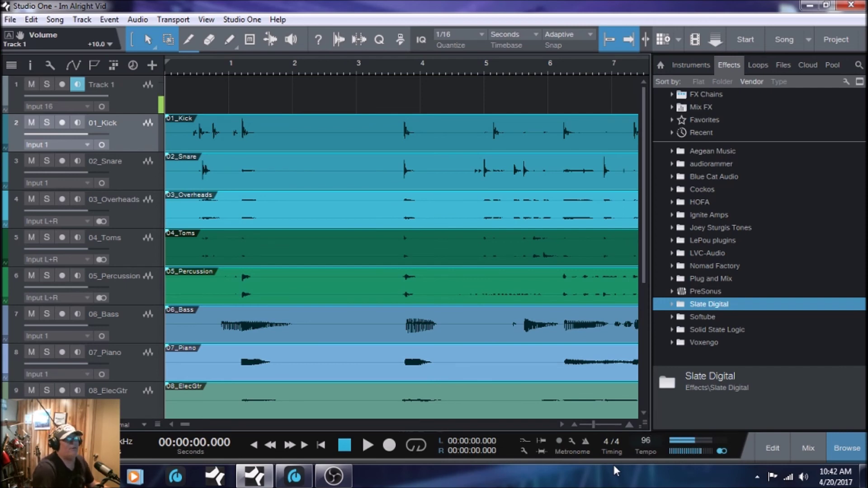
pyautogui.press('Return')
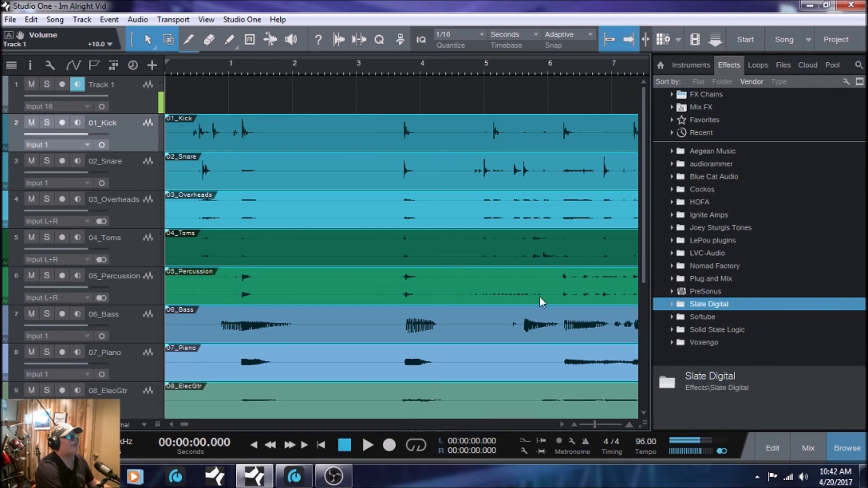
pyautogui.moveTo(644, 248); pyautogui.dragTo(648, 382)
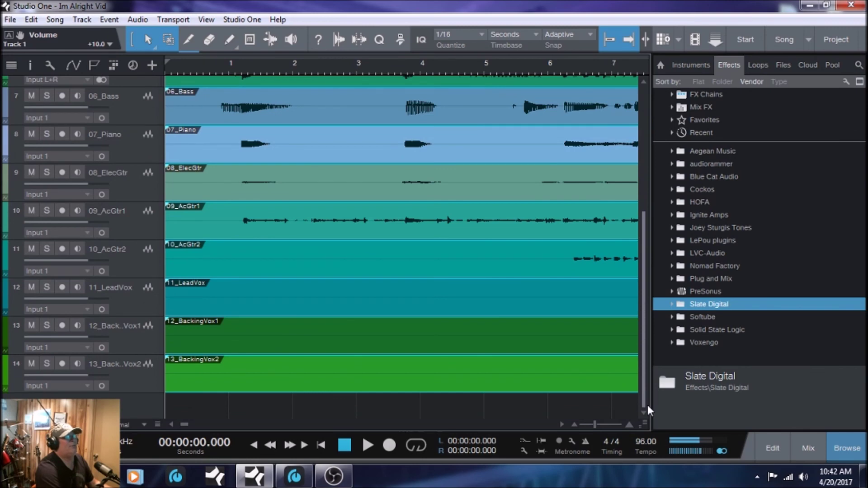
pyautogui.moveTo(645, 403); pyautogui.dragTo(650, 178)
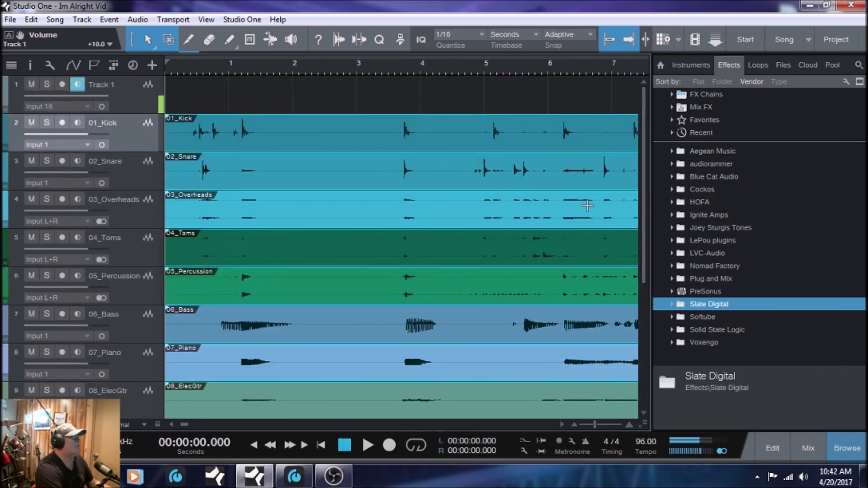